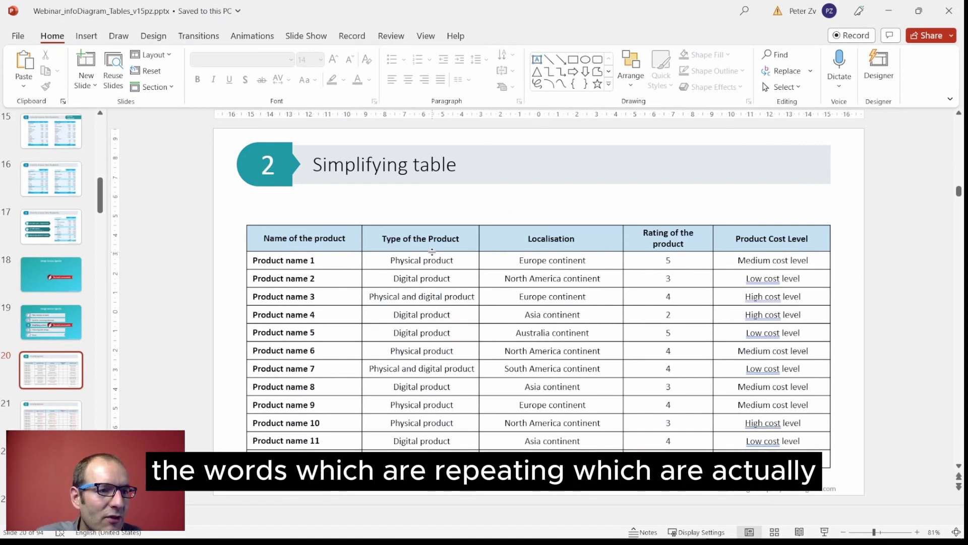
# - Advance to slide 21, where the product table's repeated words are marked in red
pyautogui.press('pagedown')
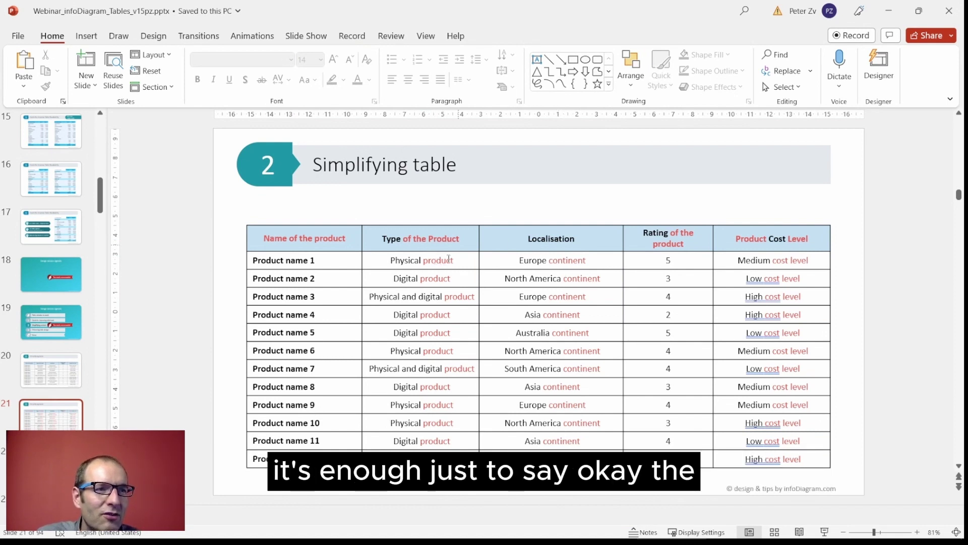
# - Clear the 'Name of the product' header and shorten 'Type of the Product' to 'Type'
pyautogui.click(408, 260)
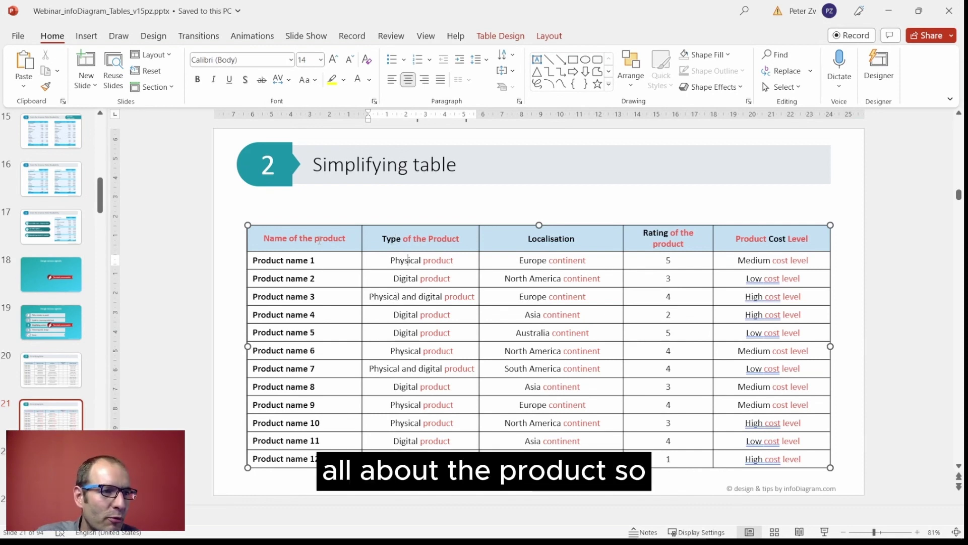
pyautogui.moveTo(263, 238); pyautogui.dragTo(459, 239)
pyautogui.press('Delete')
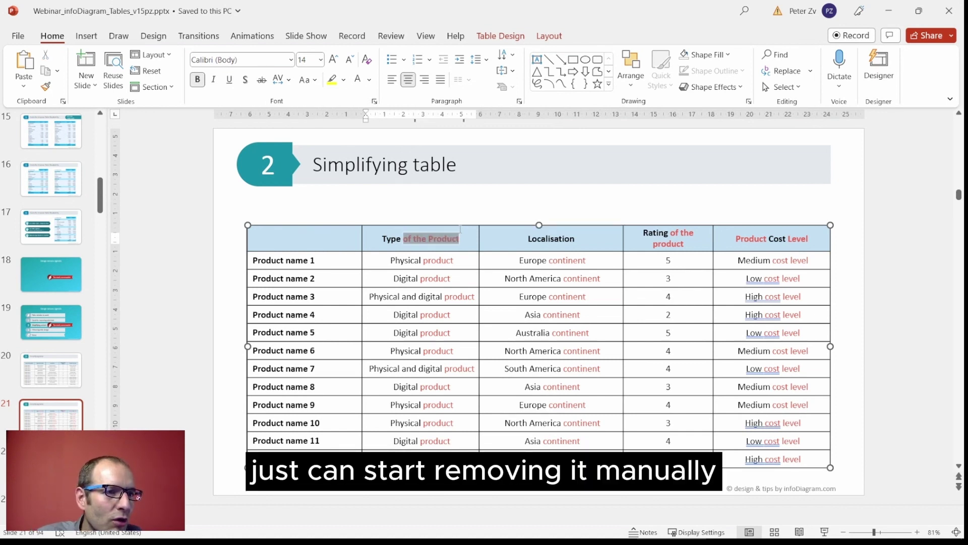
pyautogui.press('Delete')
pyautogui.doubleClick(436, 260)
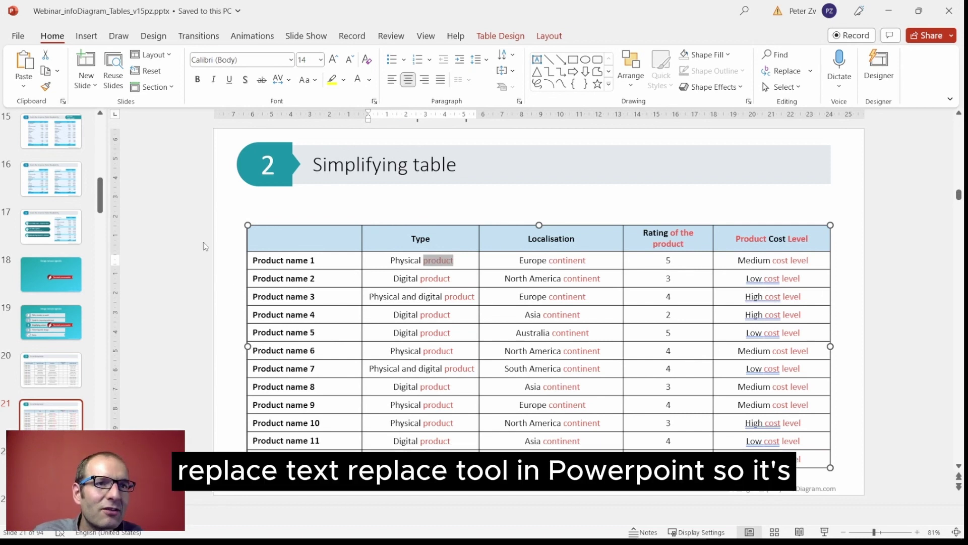
# - Replace each 'product' in the Type cells with nothing, leaving Physical, Digital, Physical and digital
pyautogui.click(772, 72)
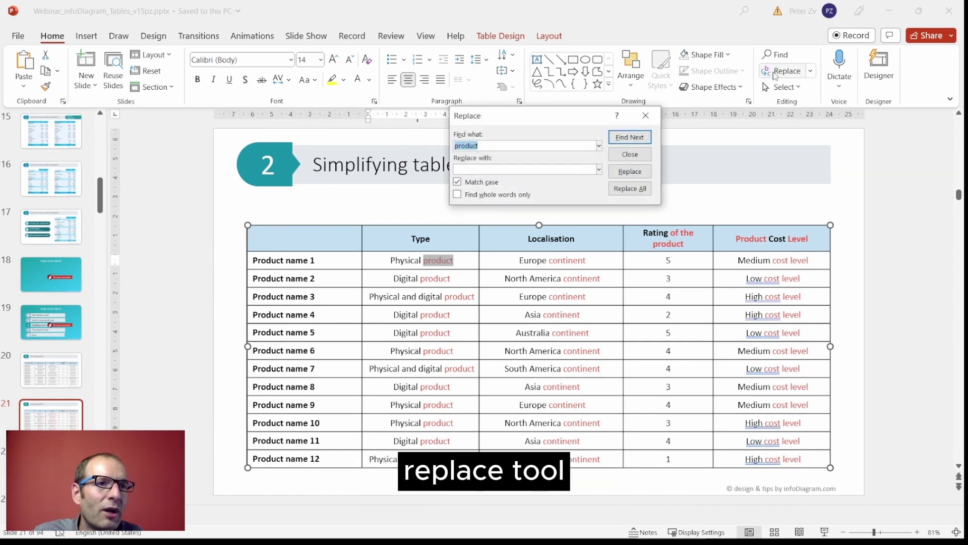
pyautogui.click(469, 169)
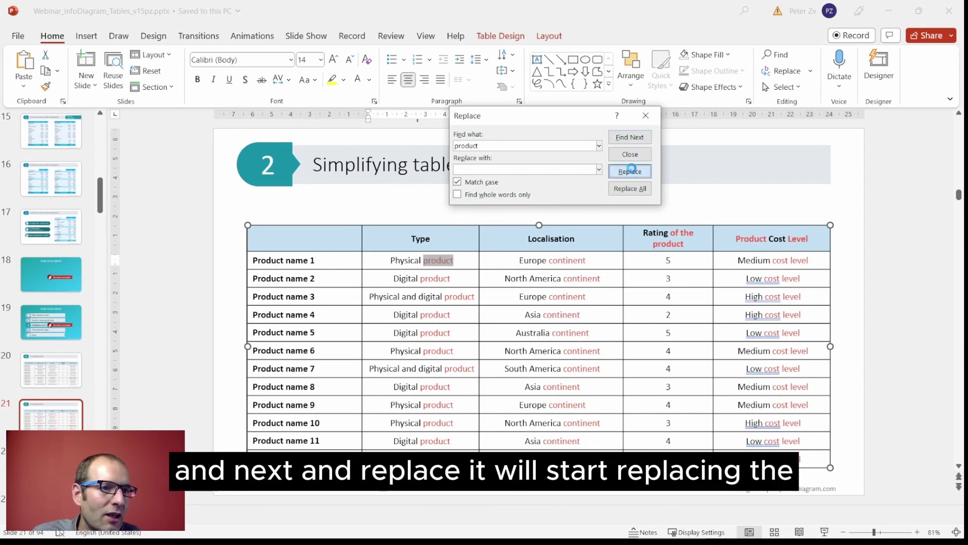
pyautogui.click(630, 172)
pyautogui.click(630, 171)
pyautogui.click(631, 171)
pyautogui.click(630, 172)
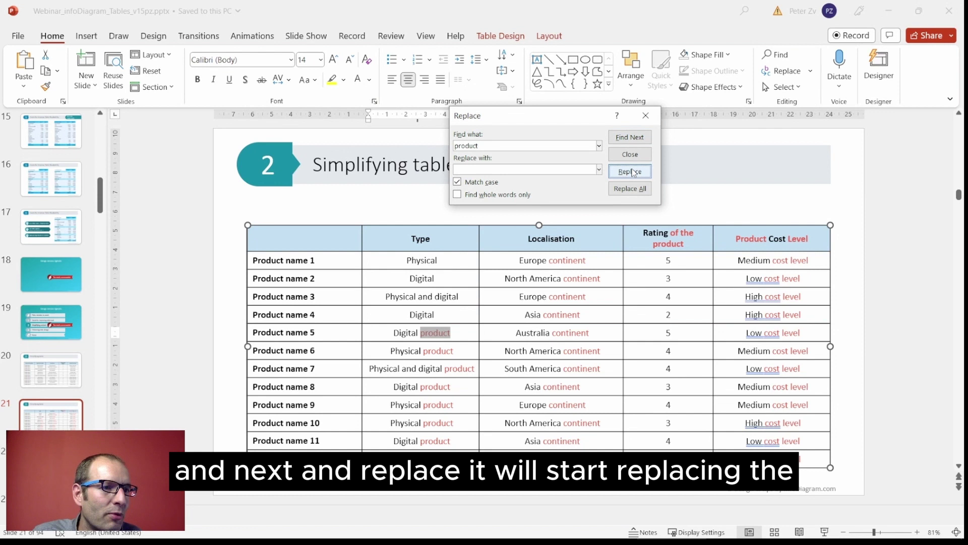
pyautogui.click(630, 172)
pyautogui.click(630, 171)
pyautogui.click(630, 172)
pyautogui.click(630, 171)
pyautogui.click(631, 171)
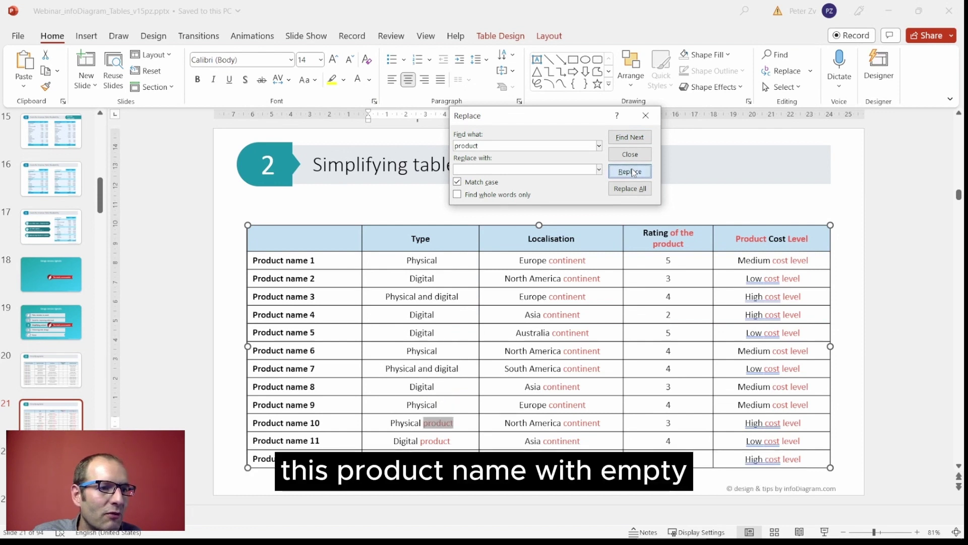
pyautogui.click(630, 171)
pyautogui.click(630, 171)
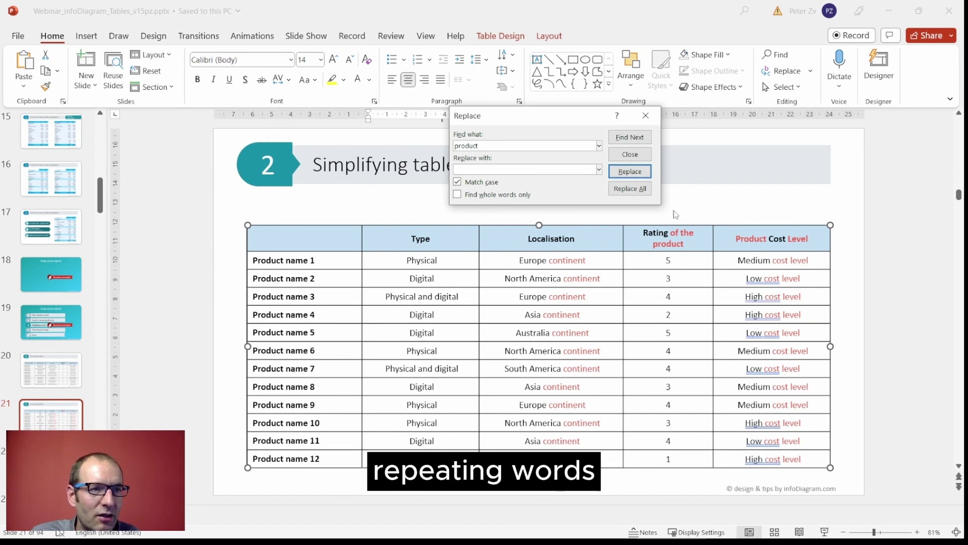
pyautogui.click(645, 116)
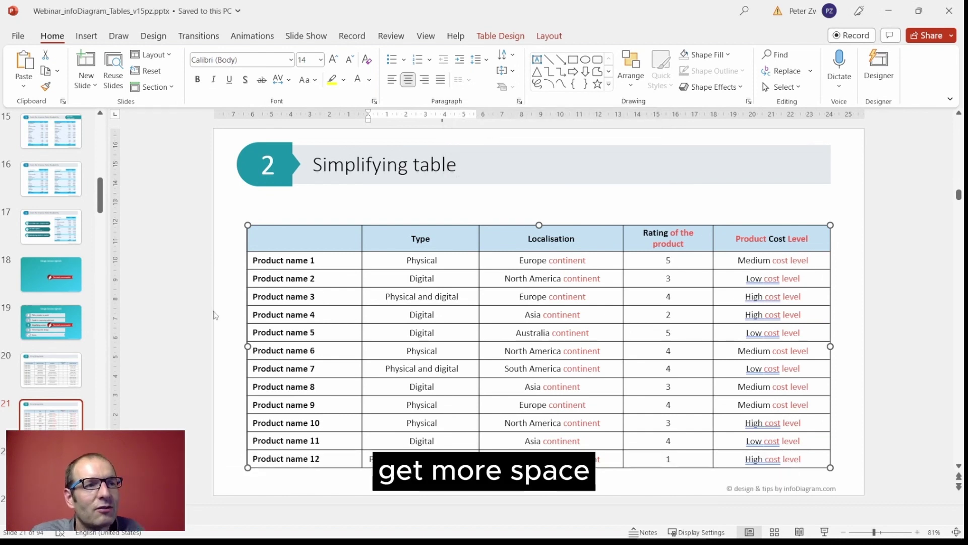
# - Review slides 22 and 23, then select slide 23's product table for copying
pyautogui.scroll(-1, 216, 315)
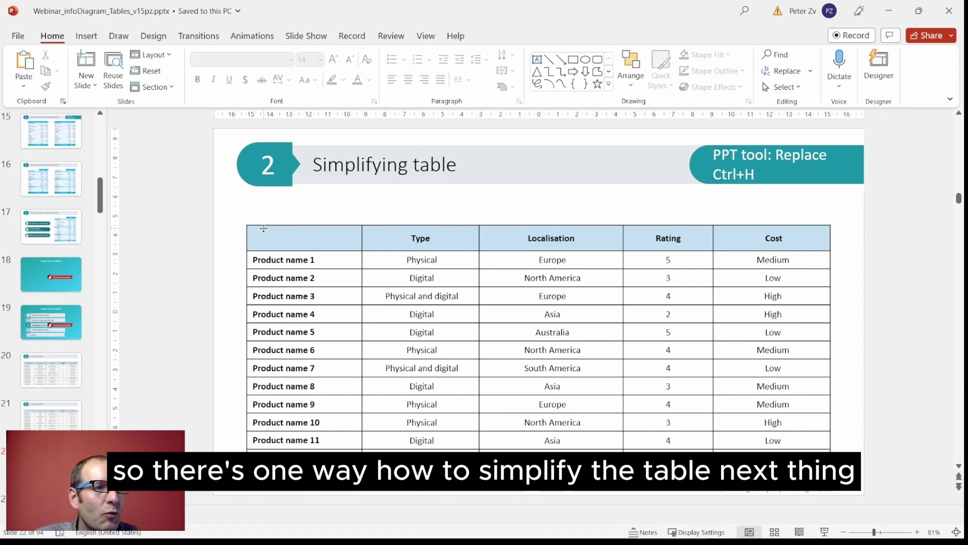
pyautogui.scroll(-1, 264, 228)
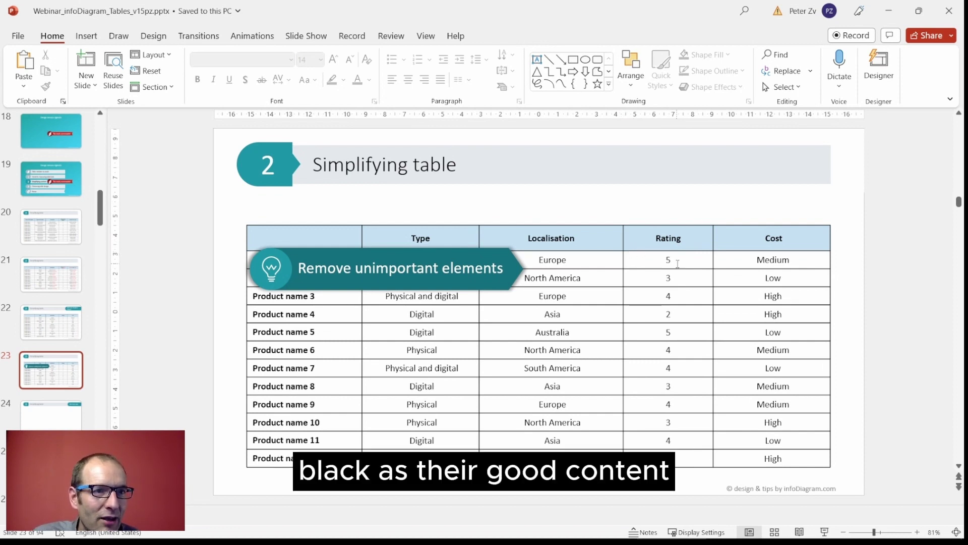
pyautogui.click(662, 258)
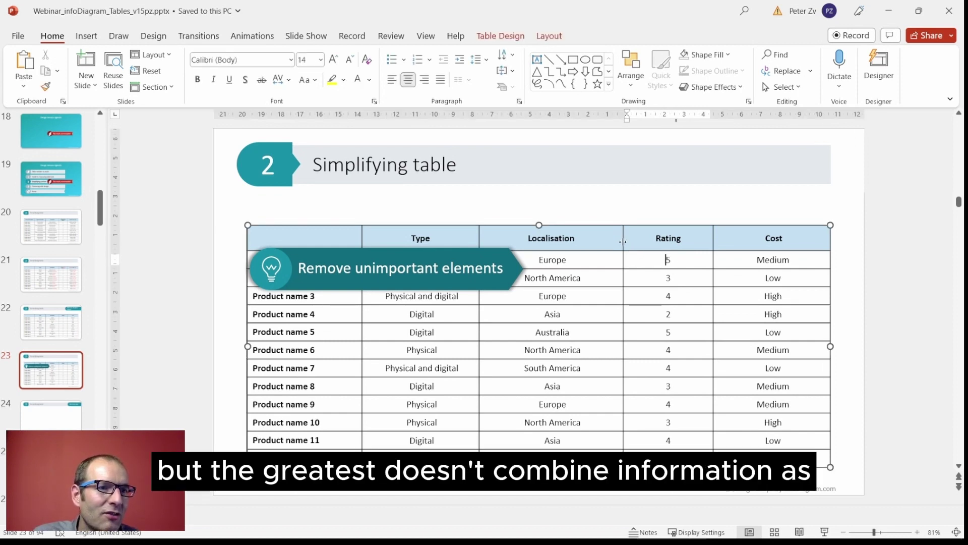
pyautogui.doubleClick(667, 259)
pyautogui.doubleClick(555, 260)
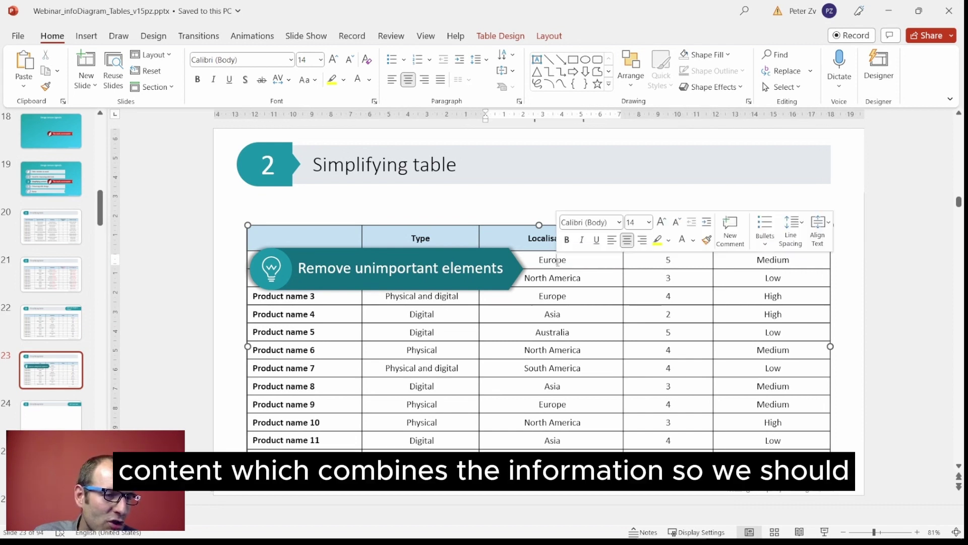
pyautogui.click(892, 318)
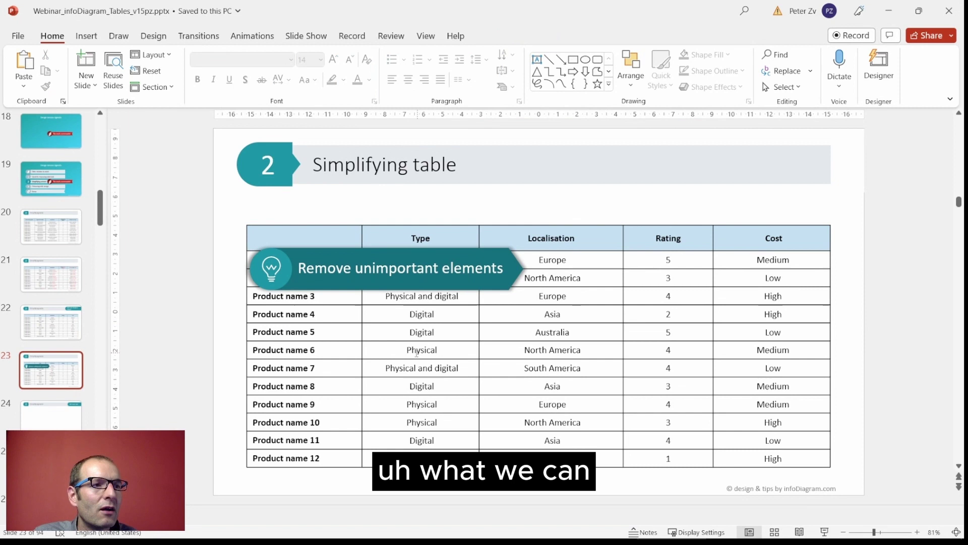
pyautogui.click(313, 227)
# - Paste the product table onto slide 24 and remove all of its borders
pyautogui.click(63, 415)
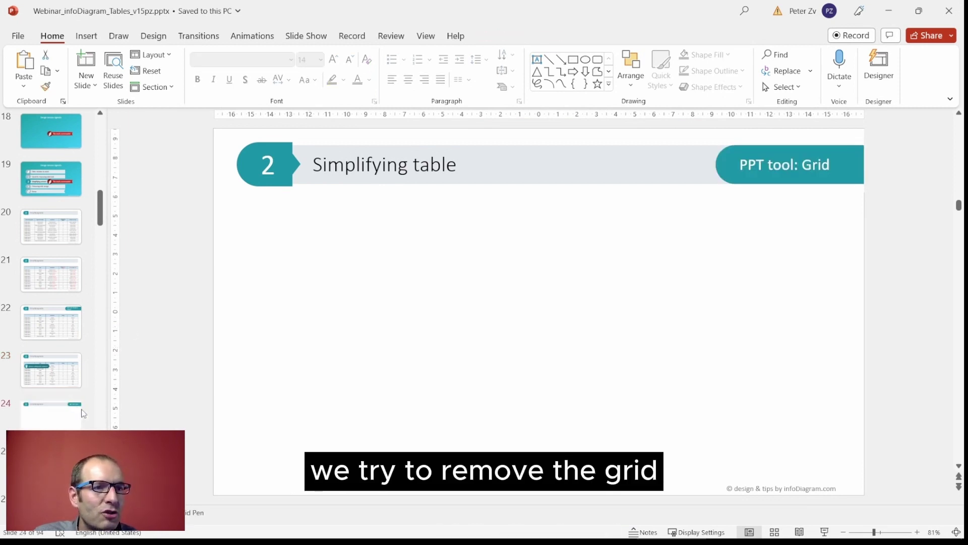
pyautogui.hotkey('ctrl', 'v')
pyautogui.moveTo(317, 237); pyautogui.dragTo(771, 456)
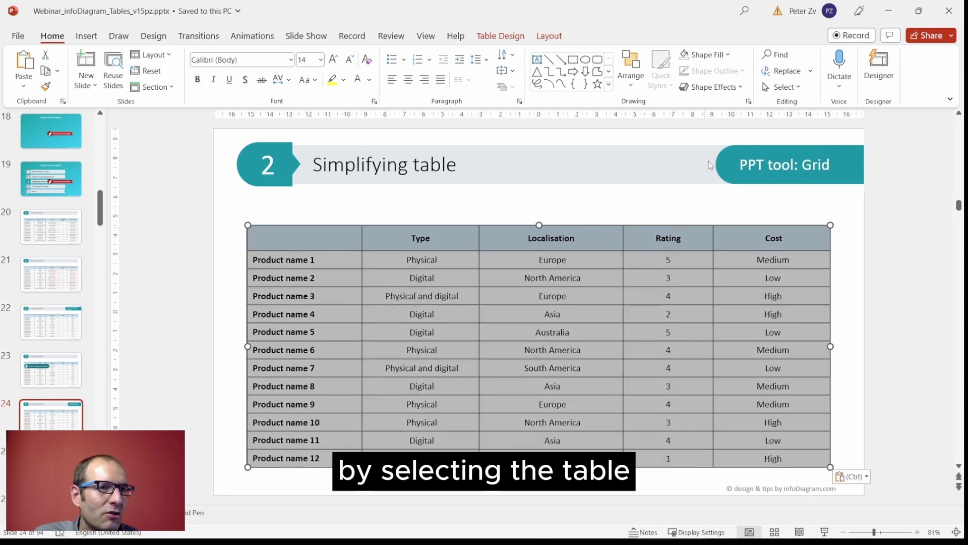
pyautogui.click(505, 37)
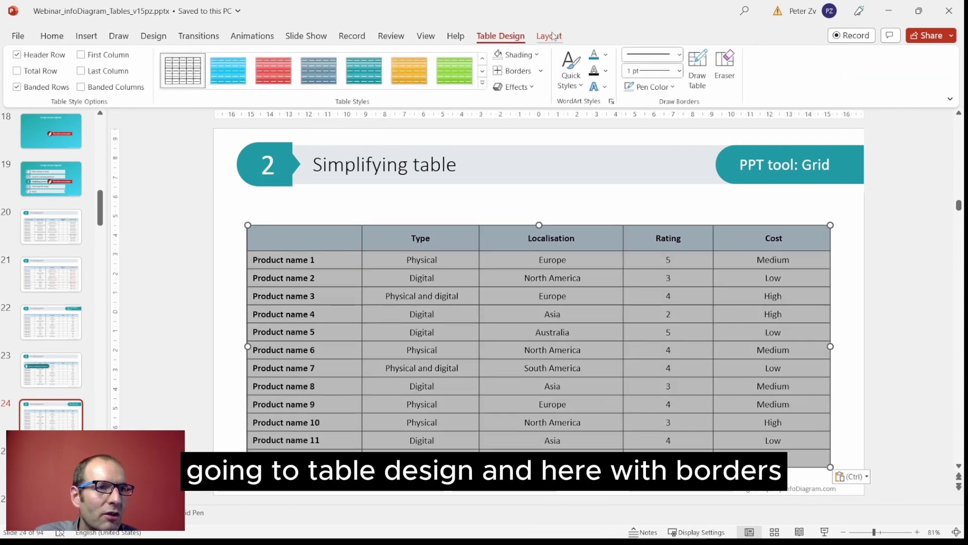
pyautogui.click(540, 71)
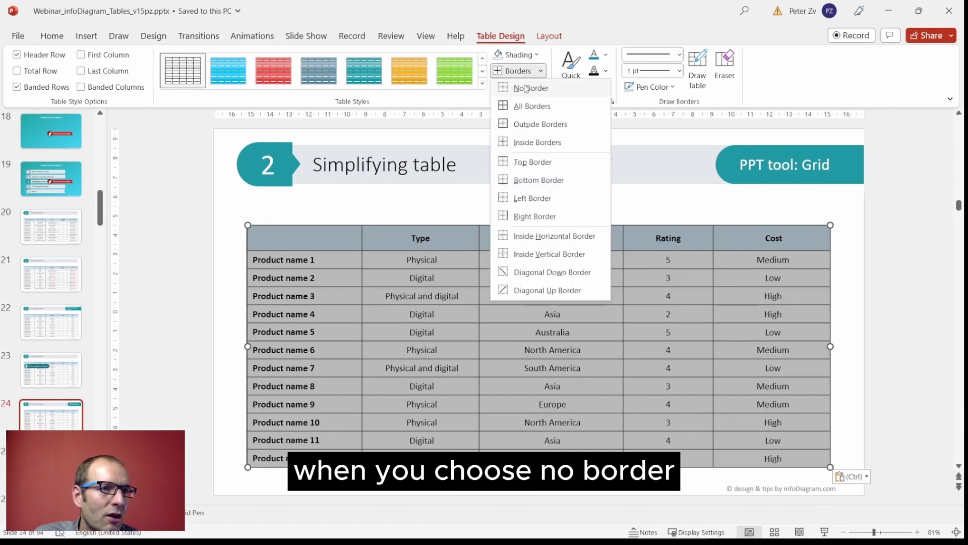
pyautogui.click(520, 89)
pyautogui.click(211, 245)
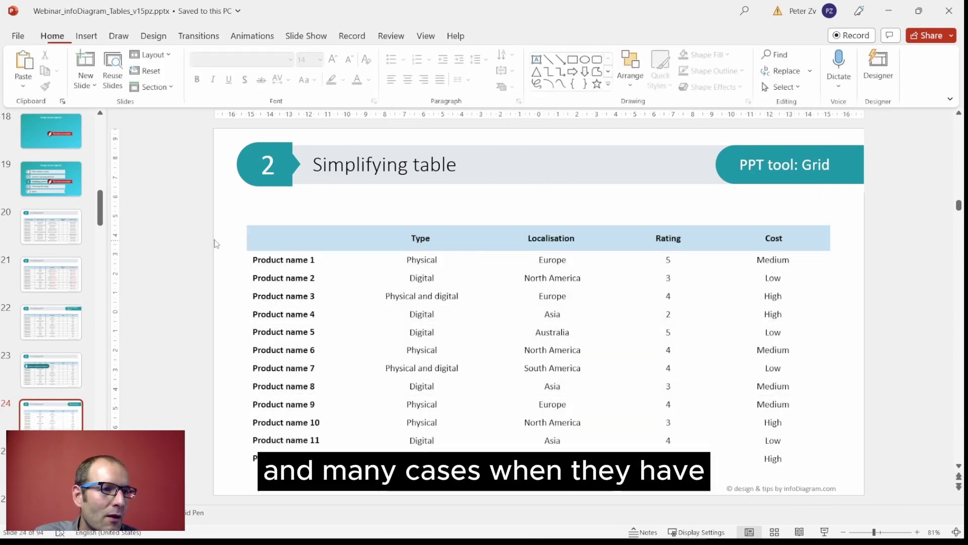
# - Add light grey inside borders to the slide 24 table, then advance to slide 25
pyautogui.click(407, 270)
pyautogui.moveTo(303, 238); pyautogui.dragTo(773, 458)
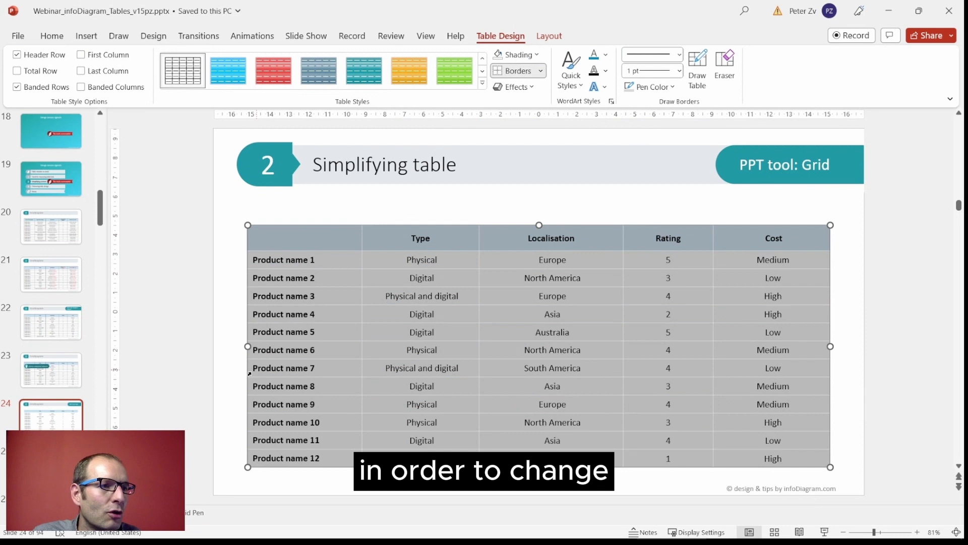
pyautogui.click(664, 89)
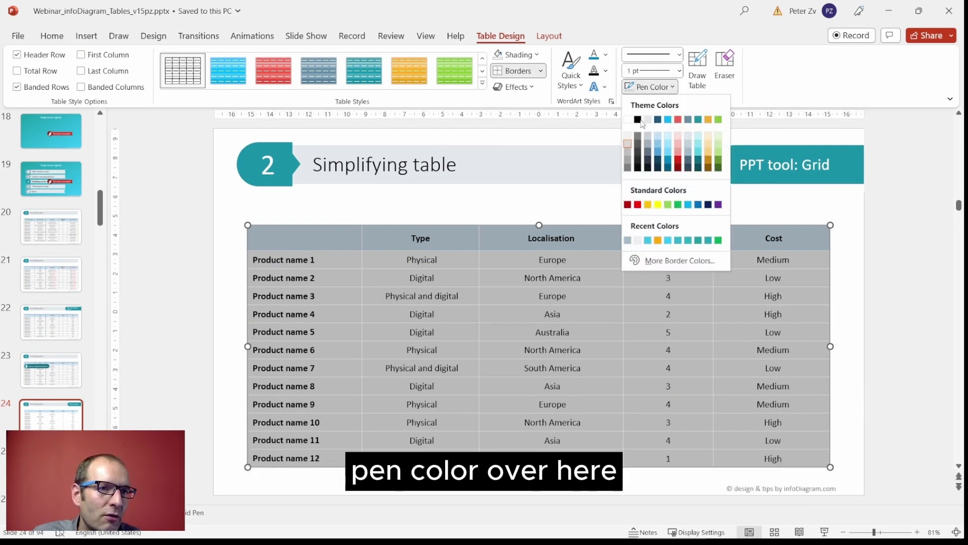
pyautogui.click(628, 152)
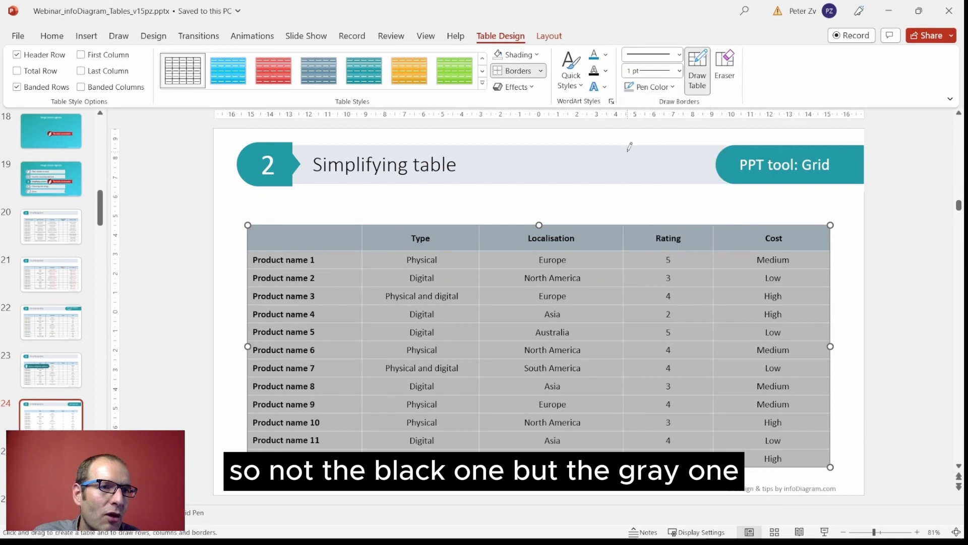
pyautogui.click(540, 72)
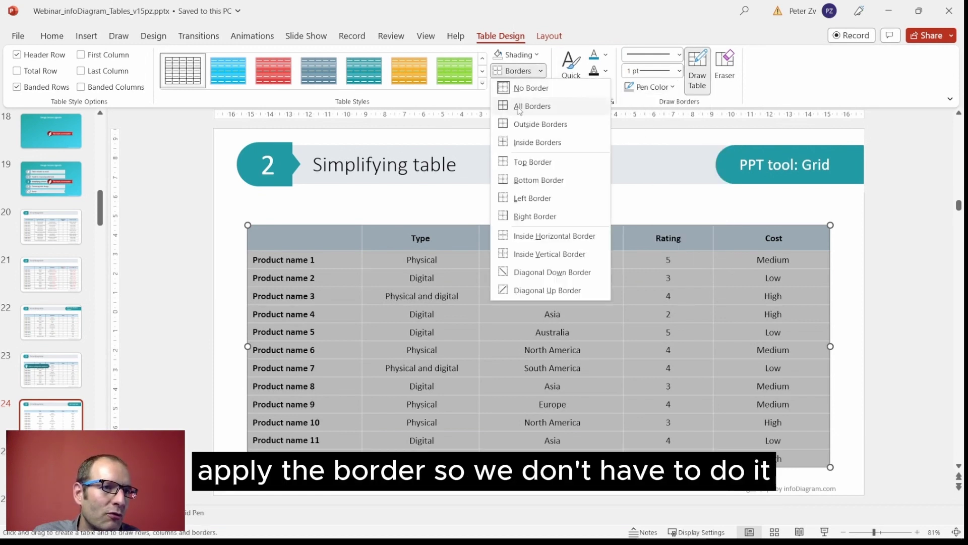
pyautogui.click(523, 143)
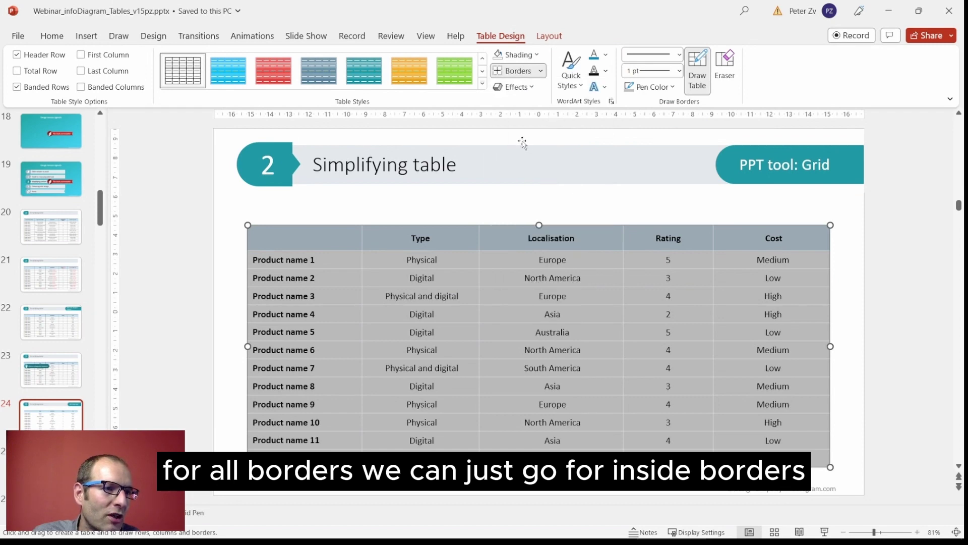
pyautogui.click(213, 271)
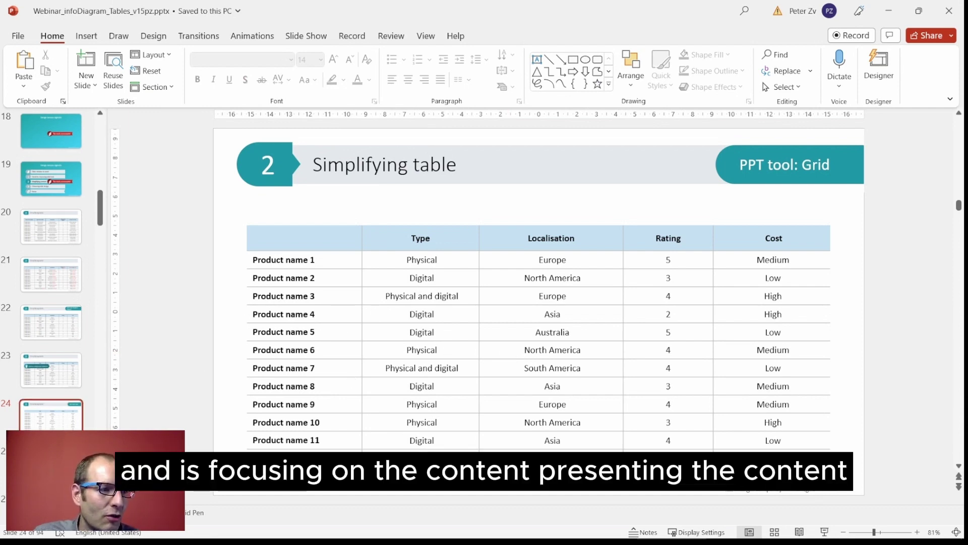
pyautogui.press('pagedown')
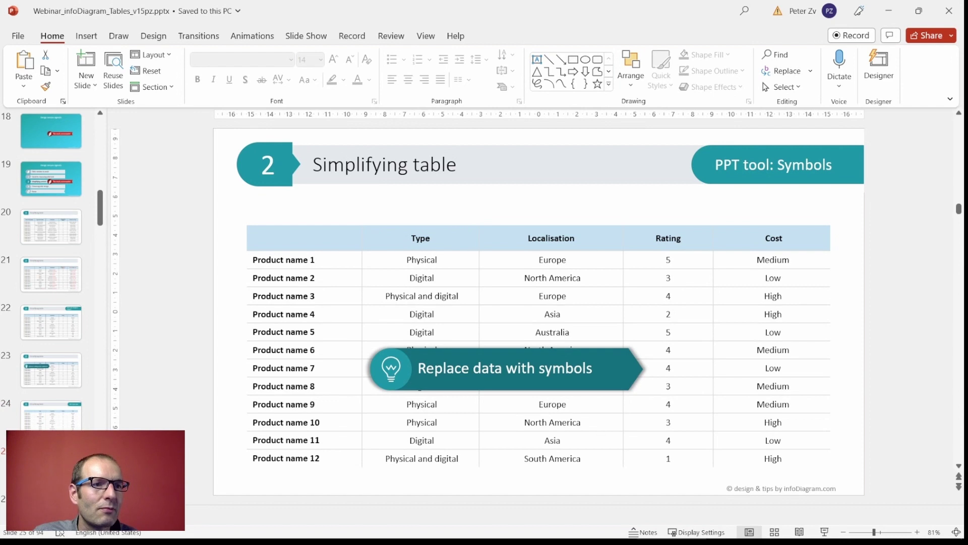
# - Place the cursor after Product name 2's rating of 3 and bring up the Insert symbol choices
pyautogui.click(676, 260)
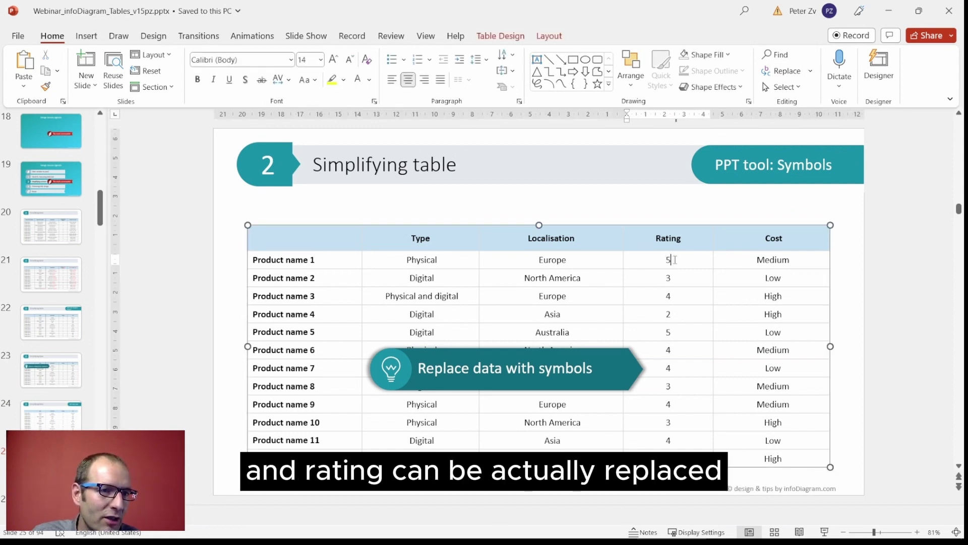
pyautogui.click(677, 281)
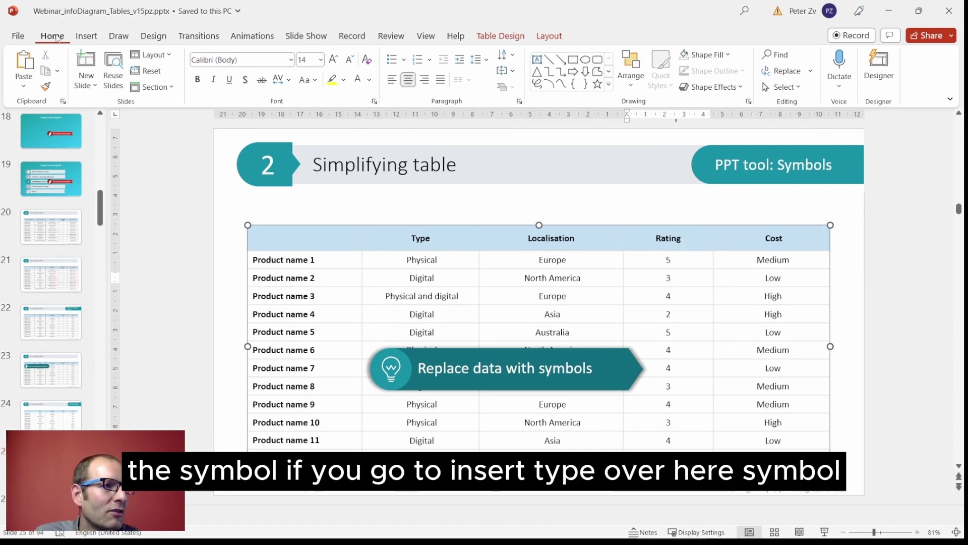
pyautogui.click(86, 36)
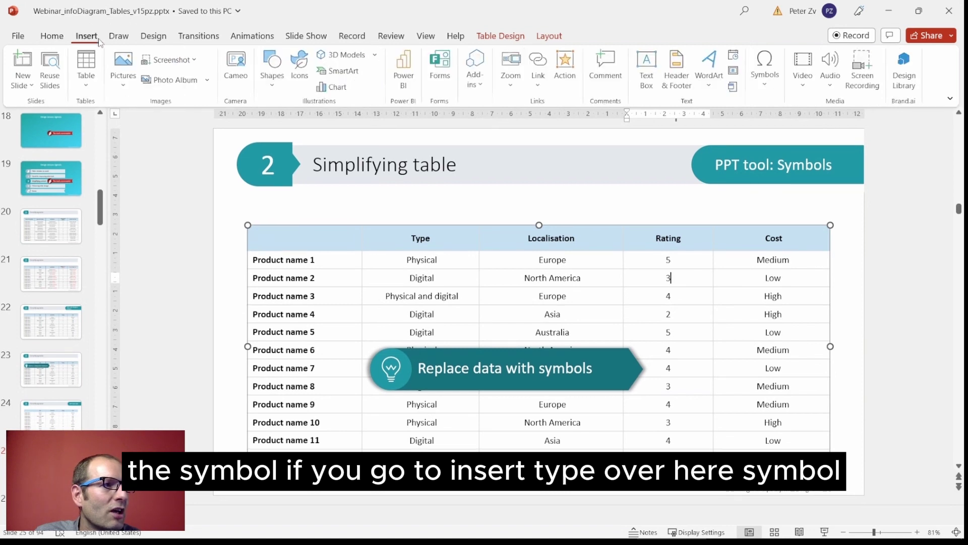
pyautogui.click(765, 70)
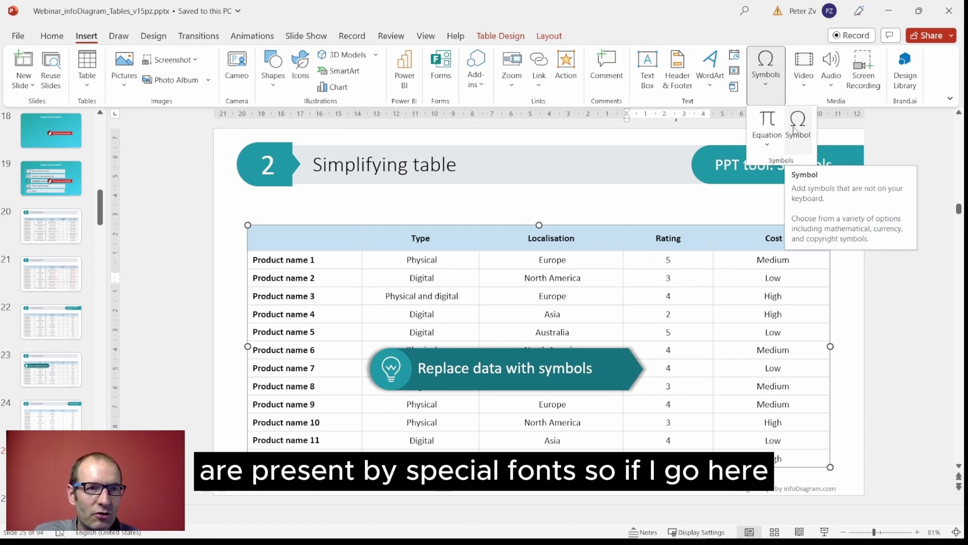
# - Insert the Wingdings star symbol (code 171) after Product name 2's rating of 3
pyautogui.click(795, 130)
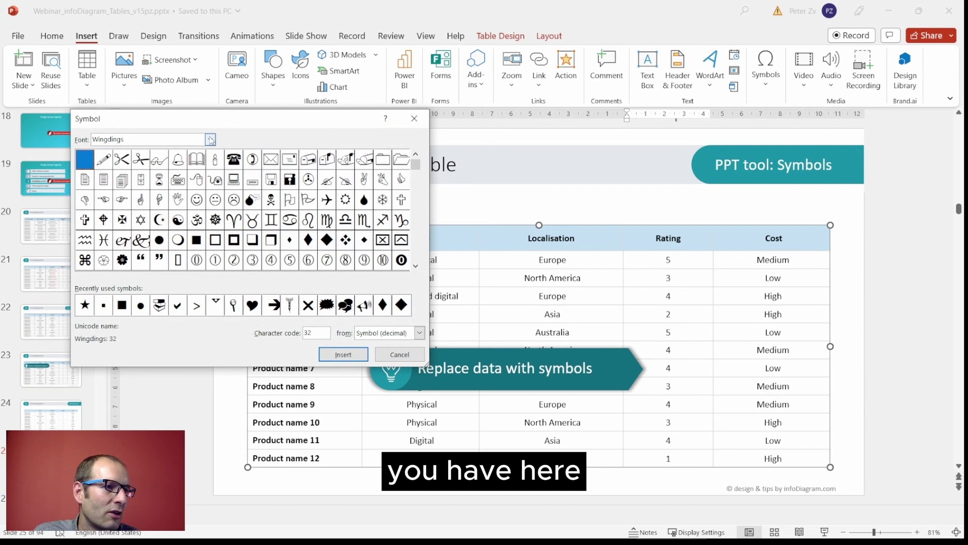
pyautogui.click(210, 140)
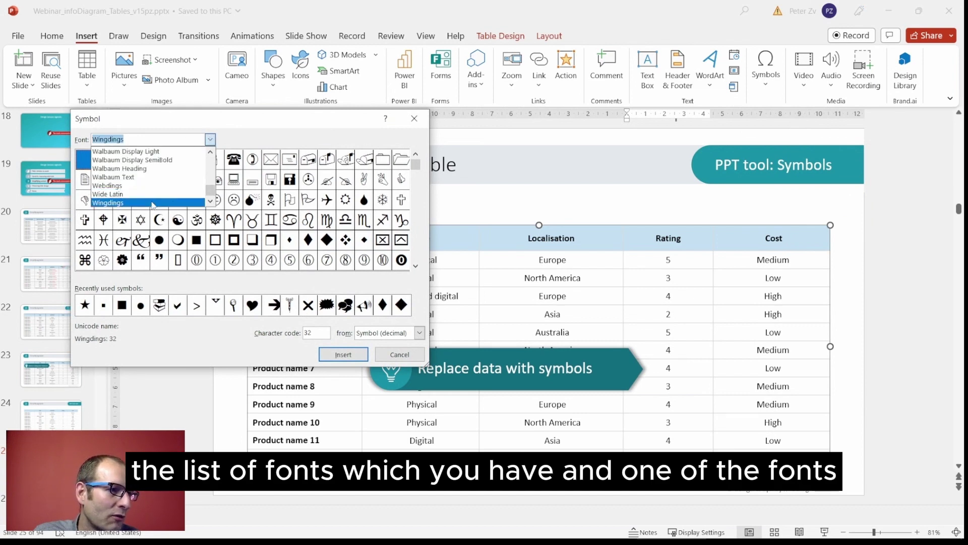
pyautogui.scroll(-1, 153, 201)
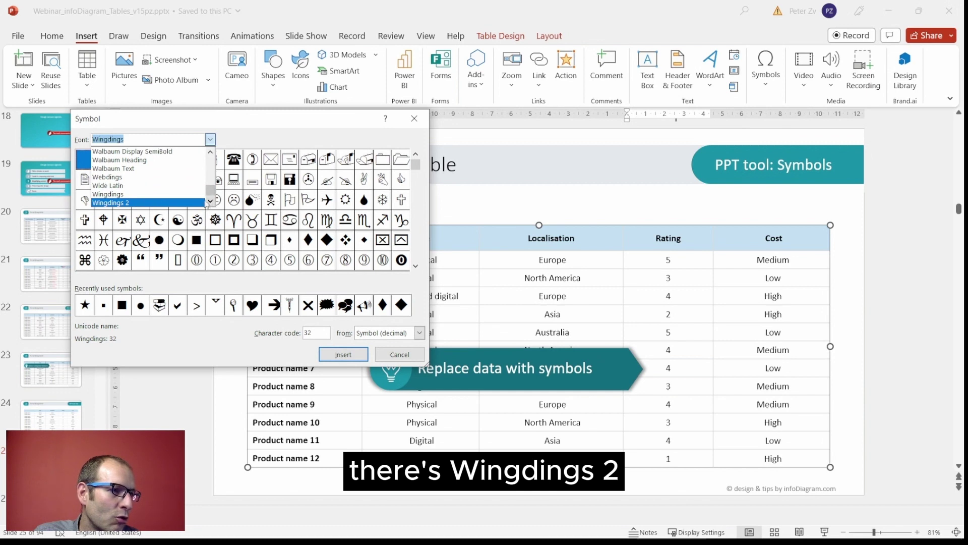
pyautogui.click(211, 201)
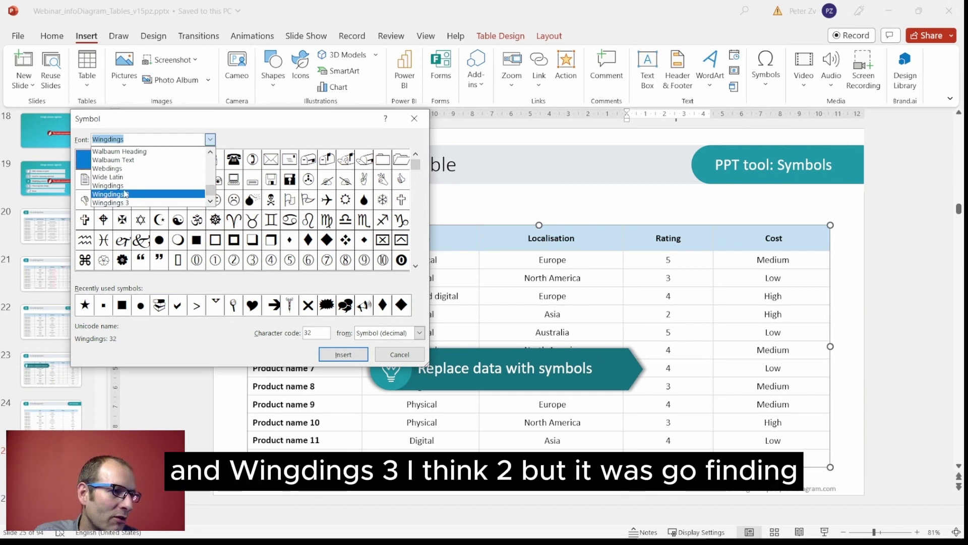
pyautogui.click(177, 160)
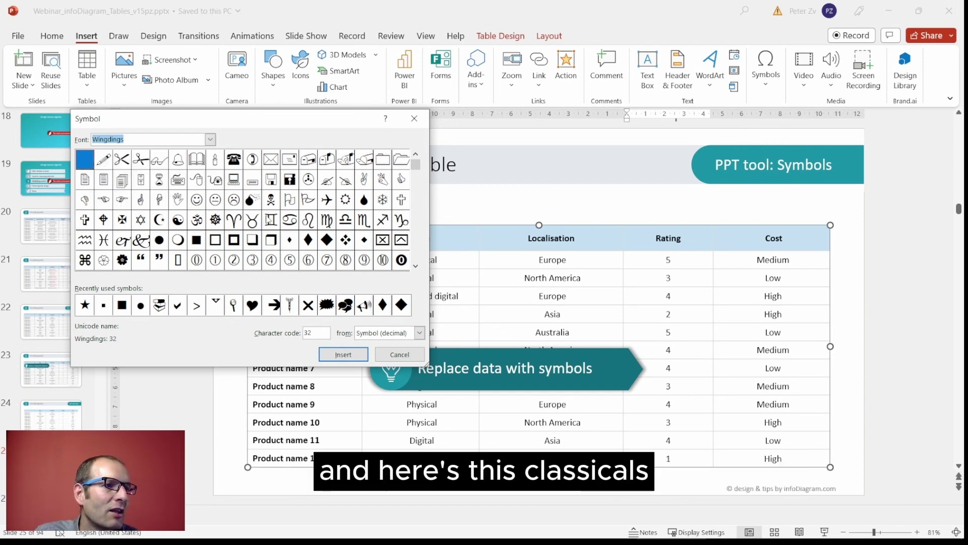
pyautogui.click(416, 267)
pyautogui.click(416, 267)
pyautogui.click(416, 267)
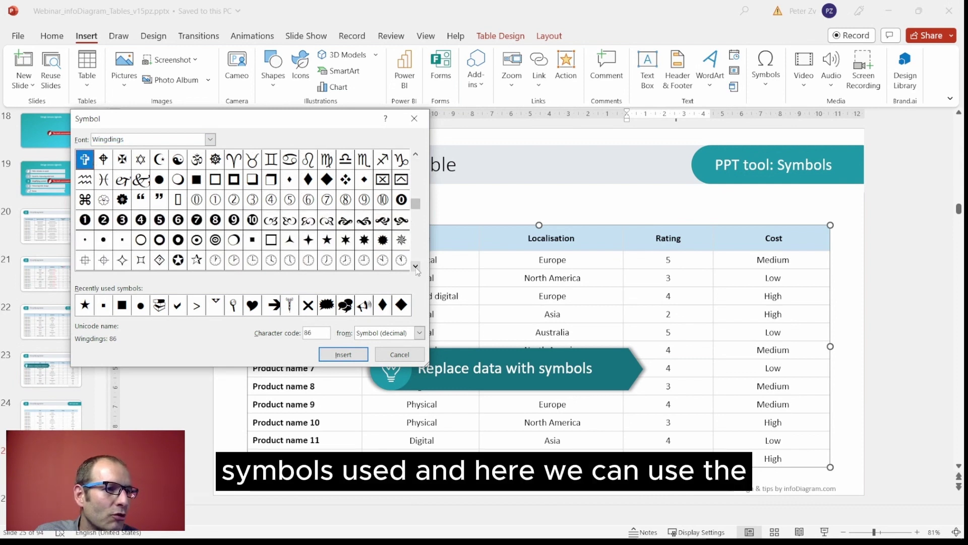
pyautogui.click(328, 241)
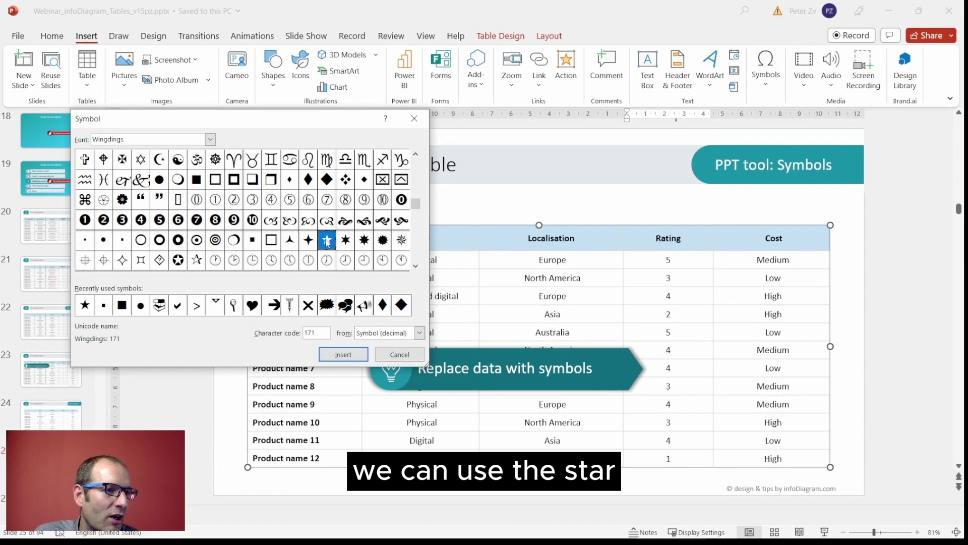
pyautogui.click(343, 355)
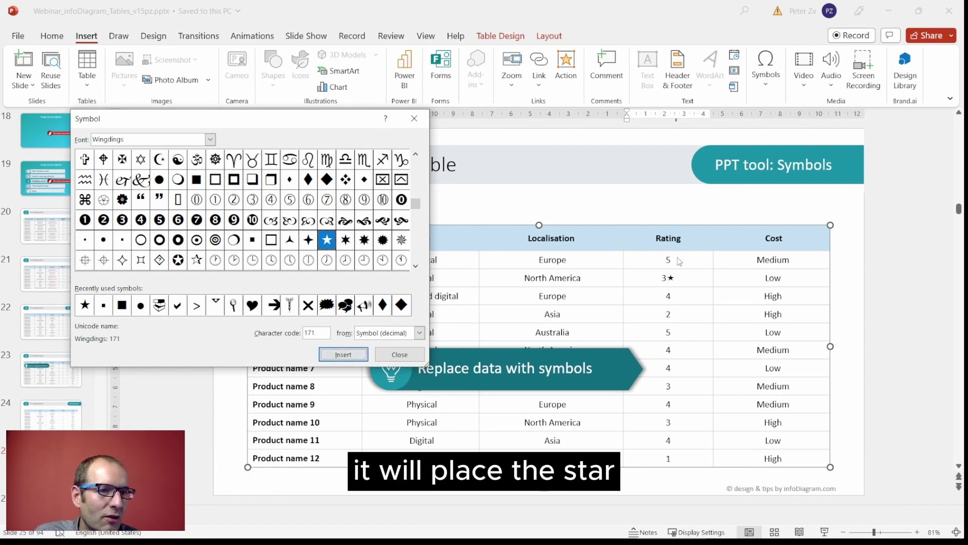
# - Replace Product name 2's rating of 3 with three stars
pyautogui.click(413, 354)
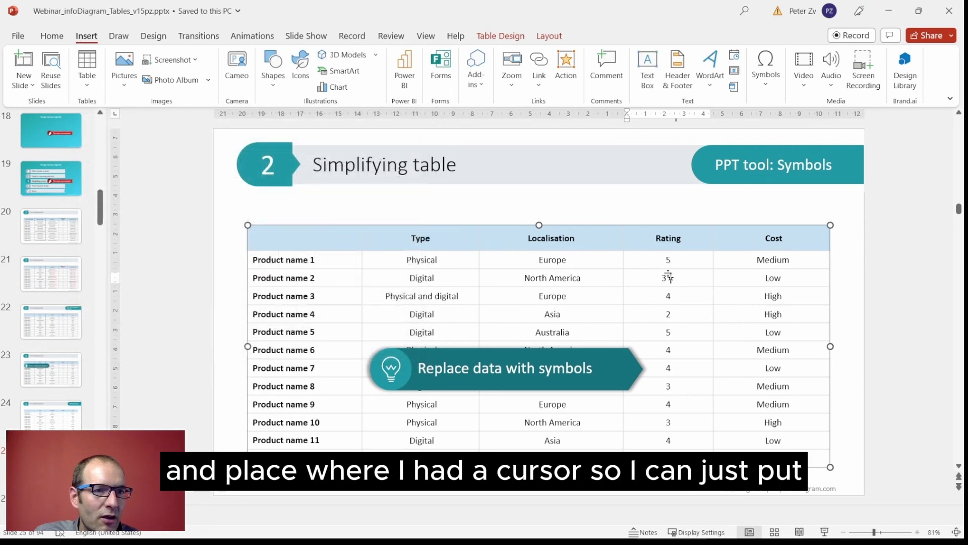
pyautogui.click(668, 278)
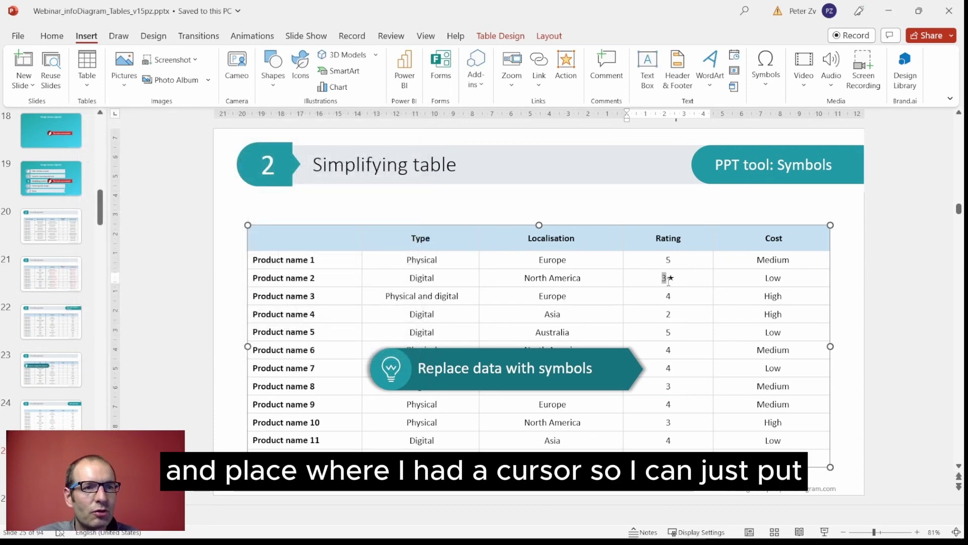
pyautogui.press('BackSpace')
pyautogui.hotkey('shift', 'Right')
pyautogui.hotkey('ctrl', 'c')
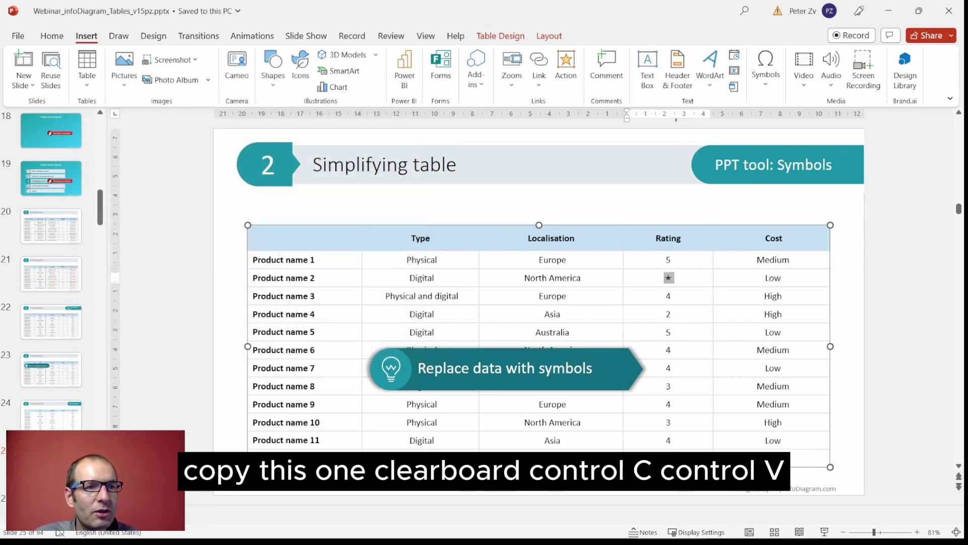
pyautogui.press('Right')
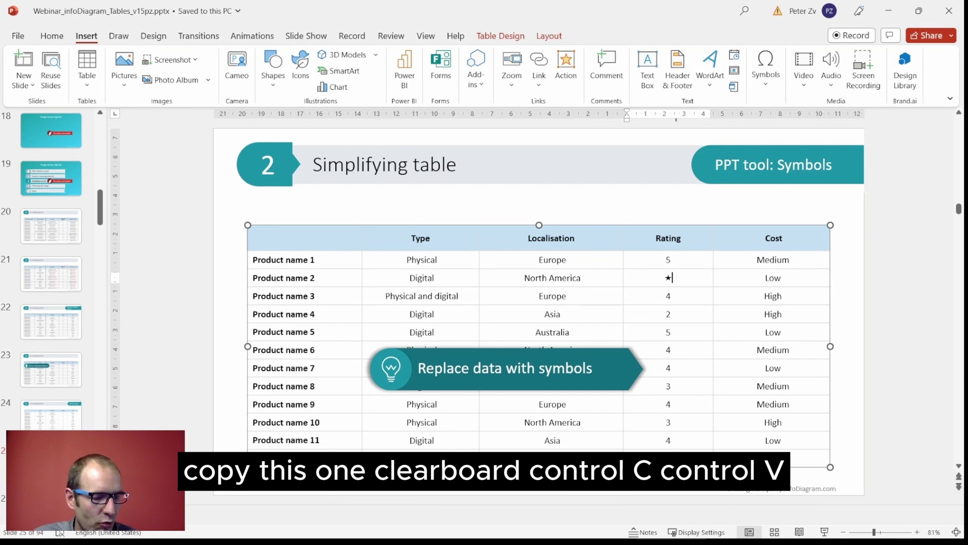
pyautogui.hotkey('ctrl', 'v')
pyautogui.hotkey('ctrl', 'v')
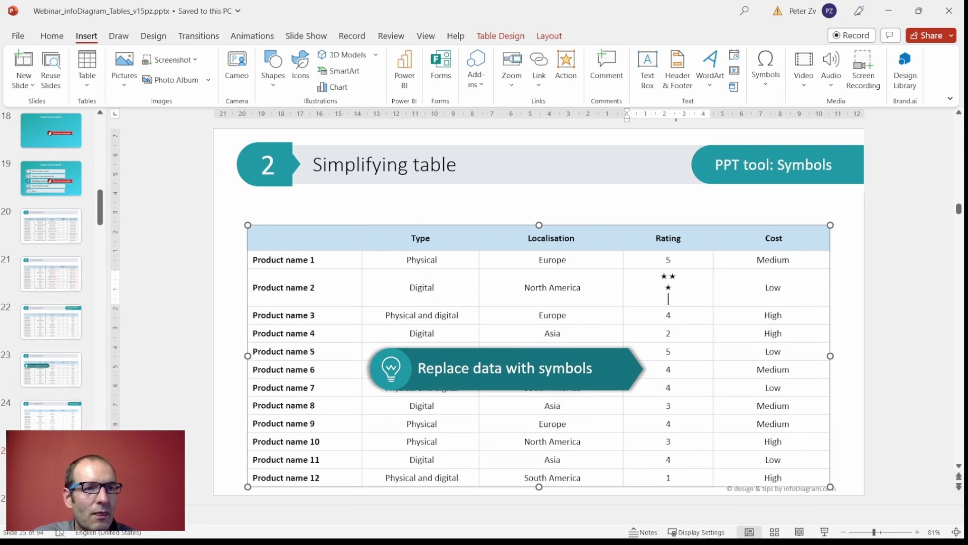
pyautogui.press('BackSpace')
pyautogui.press('BackSpace')
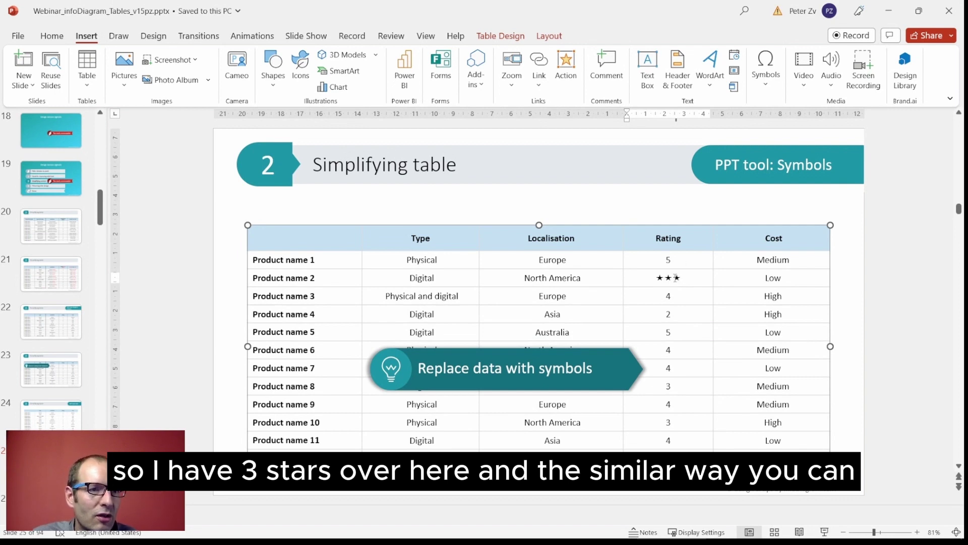
# - Copy the stars and replace Product name 1's rating of 5 with five stars
pyautogui.moveTo(664, 277); pyautogui.dragTo(673, 276)
pyautogui.hotkey('ctrl', 'c')
pyautogui.doubleClick(668, 259)
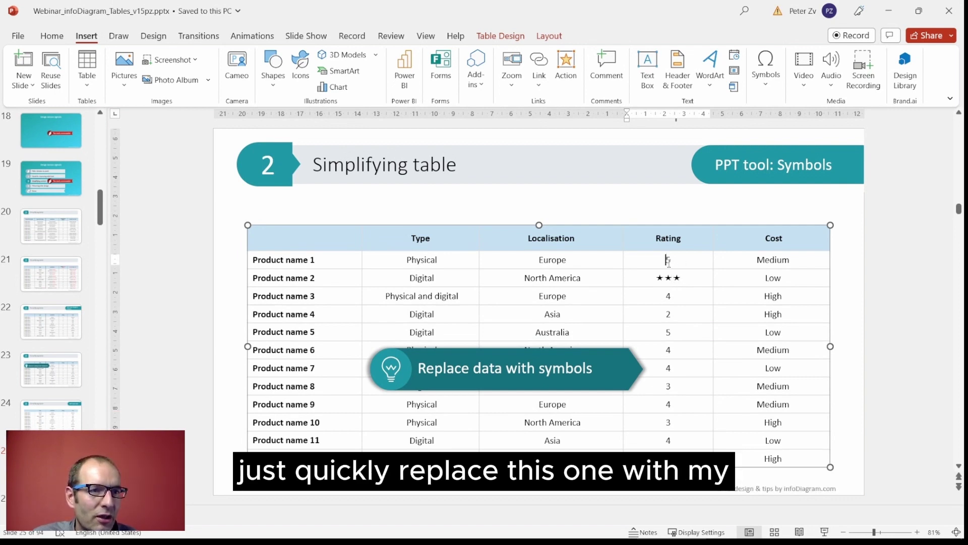
pyautogui.hotkey('ctrl', 'v')
pyautogui.hotkey('ctrl', 'v')
pyautogui.hotkey('ctrl', 'v')
pyautogui.hotkey('ctrl', 'v')
pyautogui.hotkey('ctrl', 'v')
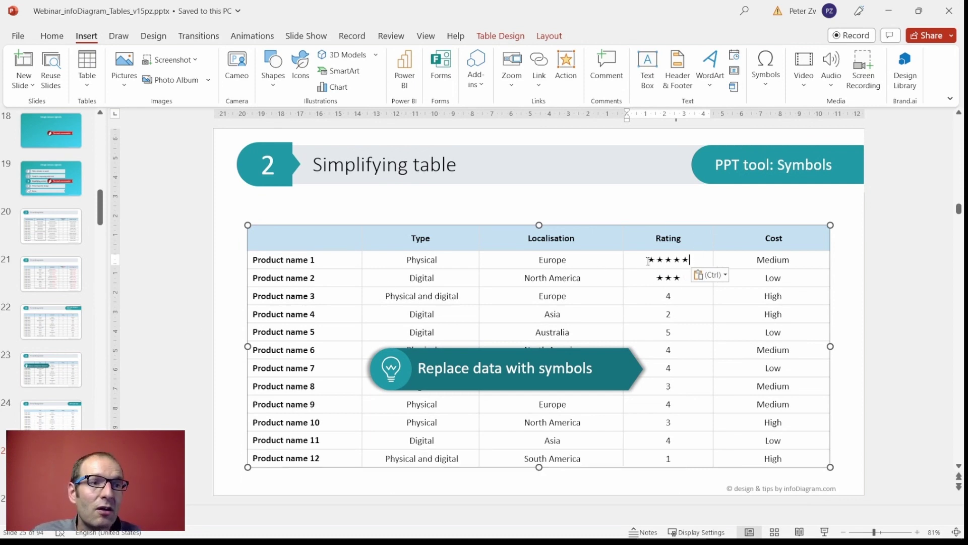
# - Color the star ratings of Product name 1 and 2 gold and enlarge them to 18 pt
pyautogui.moveTo(648, 260); pyautogui.dragTo(671, 278)
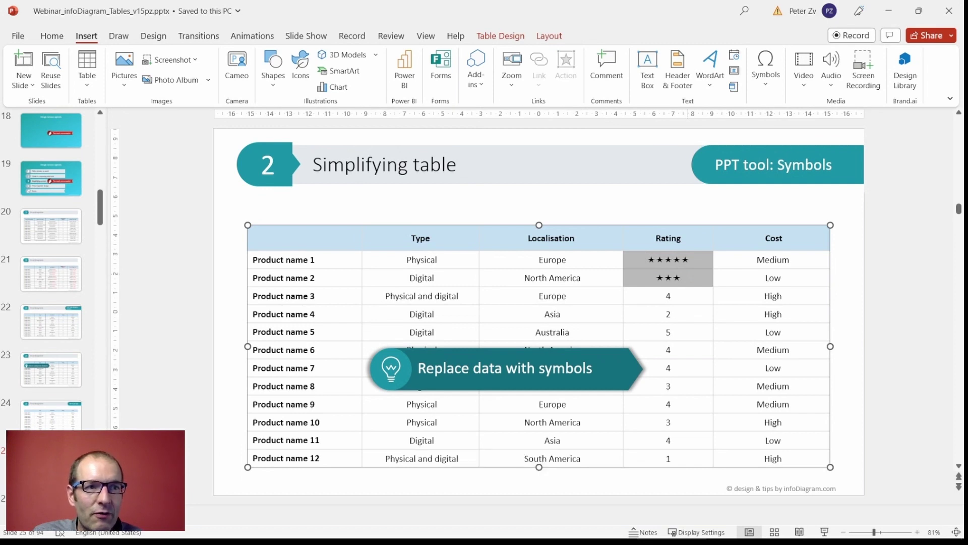
pyautogui.click(54, 37)
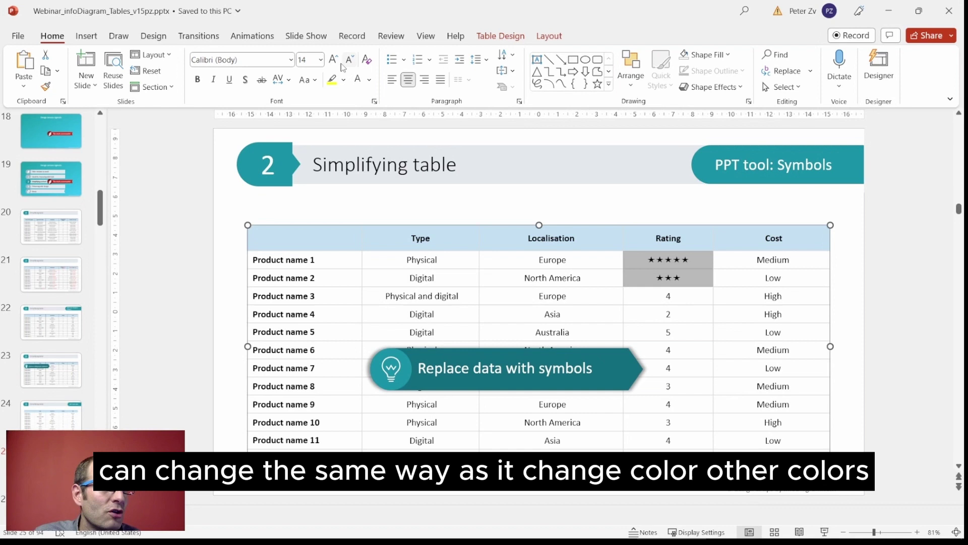
pyautogui.click(370, 80)
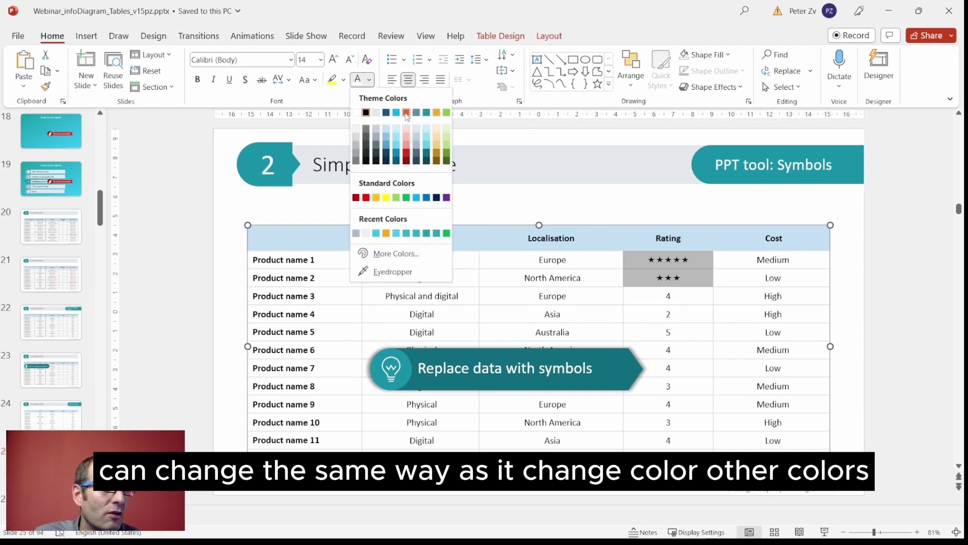
pyautogui.click(436, 112)
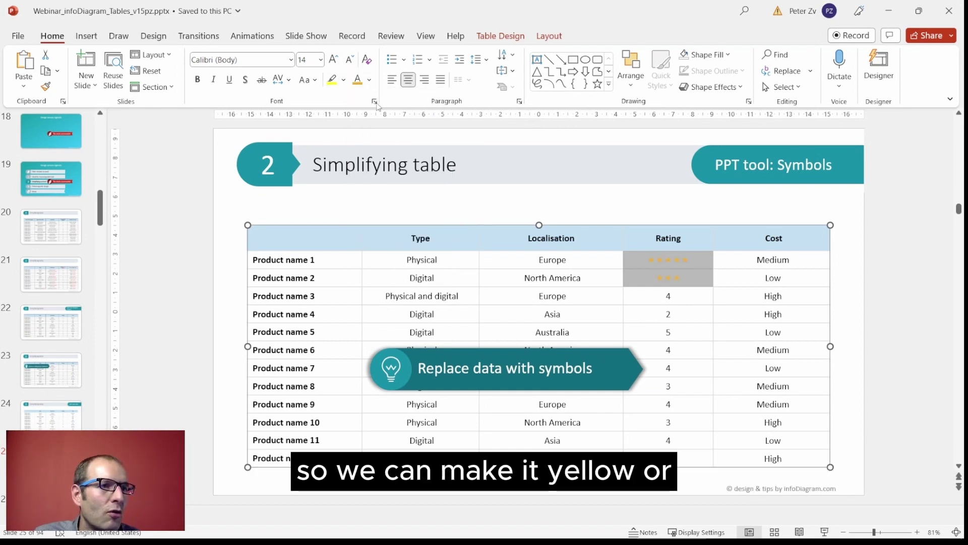
pyautogui.click(334, 60)
pyautogui.click(334, 59)
# - Deselect the table to review the gold 18 pt star ratings for Product name 1 and 2
pyautogui.click(899, 302)
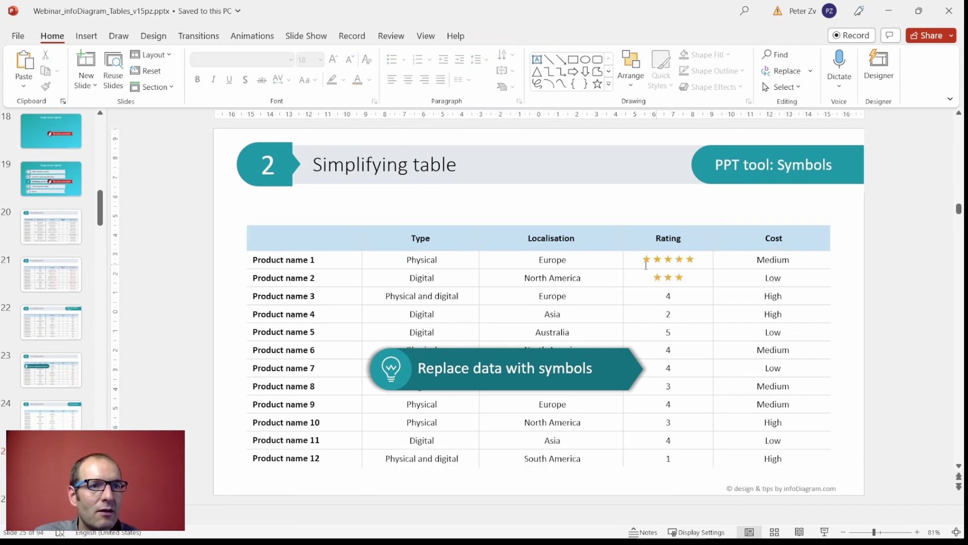